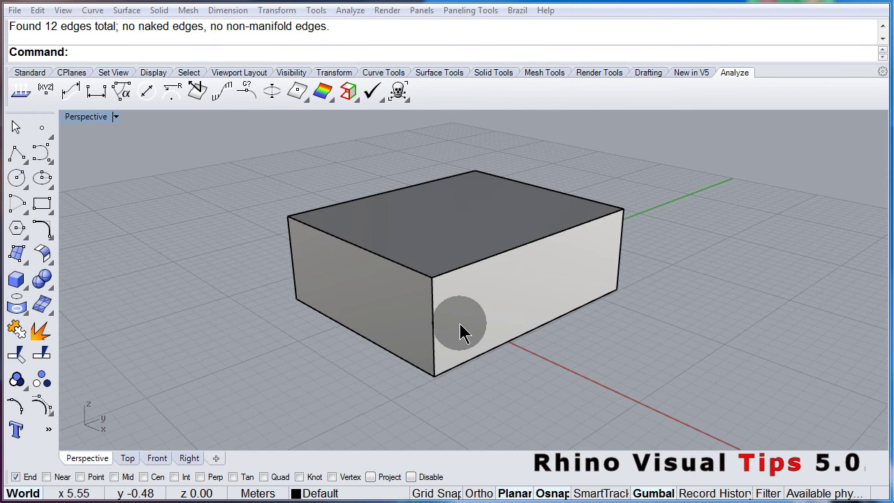
Step: Explode the box into separate surfaces and move its shorter near side surface about 2.08 m outward
left_click(476, 292)
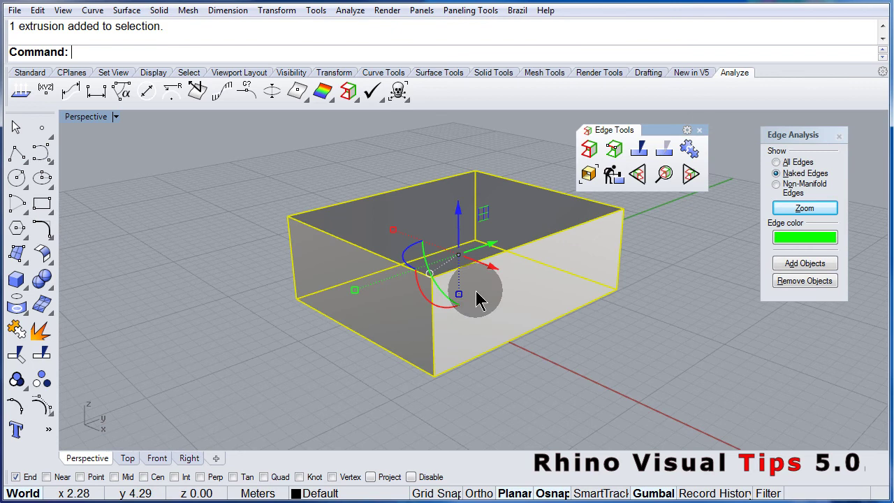
left_click(42, 332)
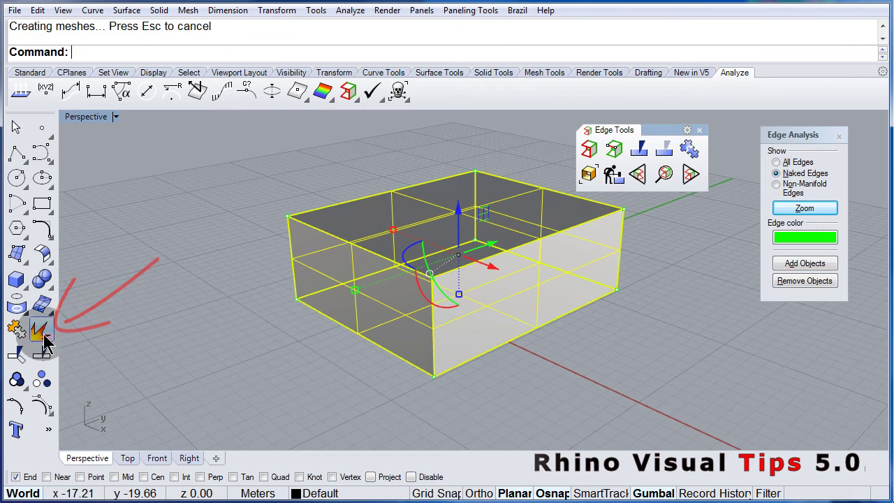
left_click(631, 336)
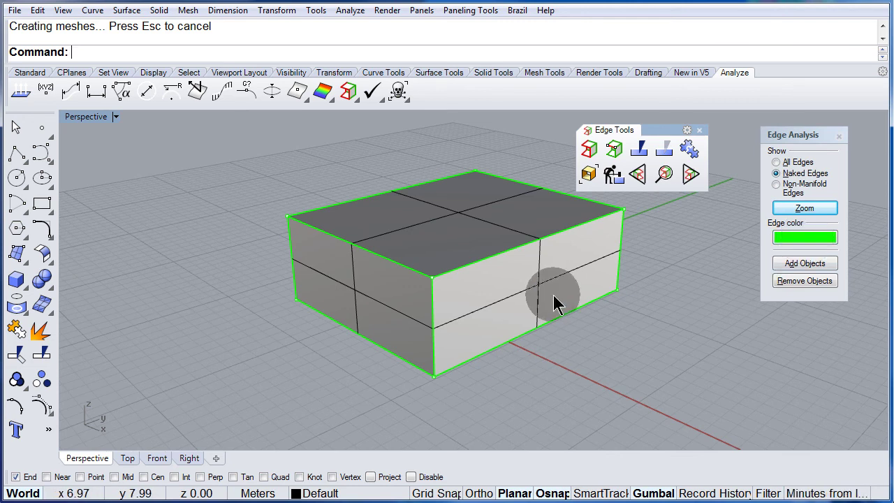
left_click(374, 306, "ctrl+shift")
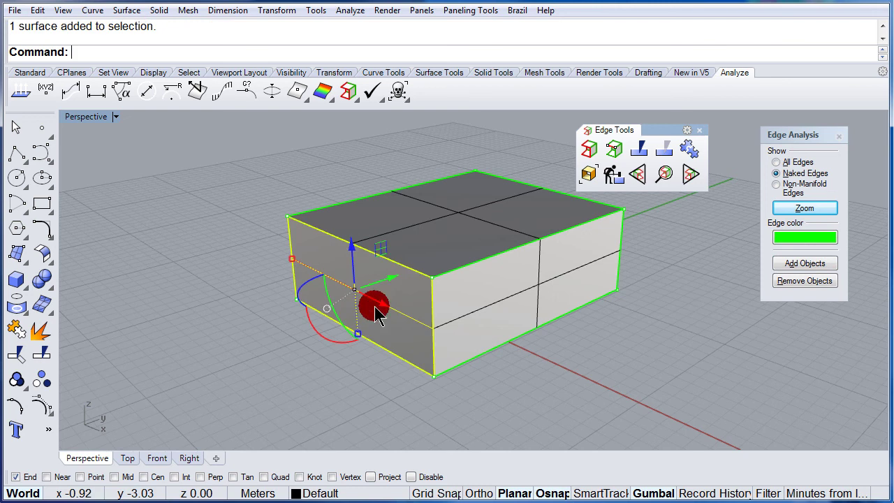
left_click_drag(393, 282, 372, 295)
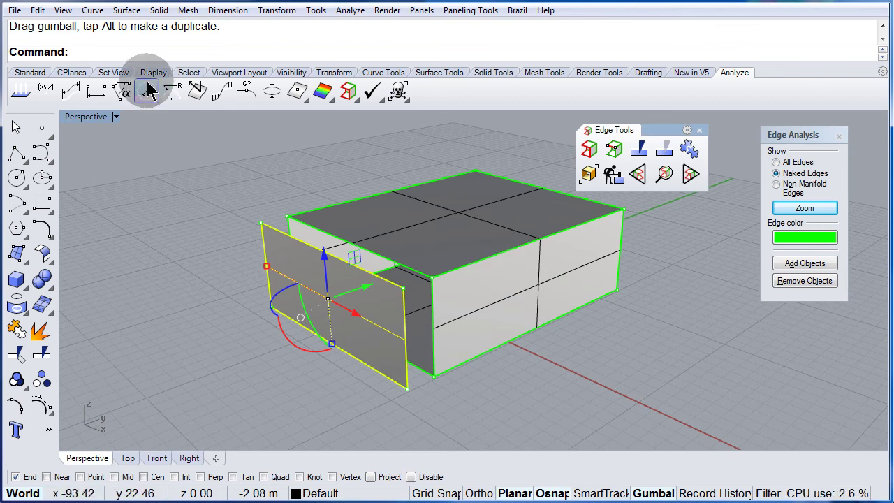
Step: Undo the surface move and the explode so the box is whole again
left_click(30, 75)
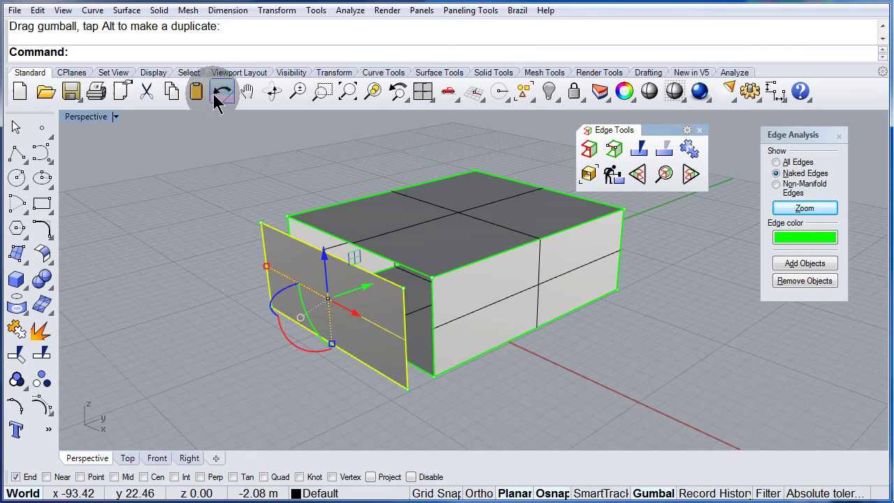
left_click(221, 95)
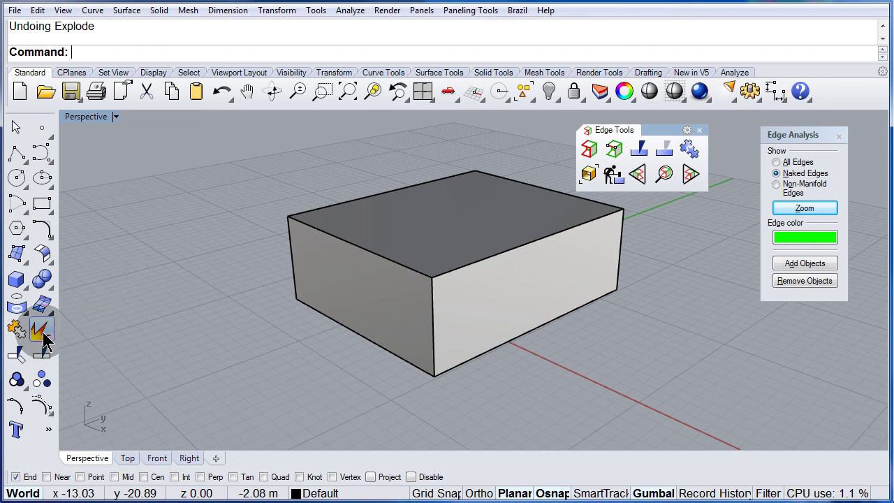
Step: Extract the box's long front surface with Copy set to No and clear the selection
right_click(43, 334)
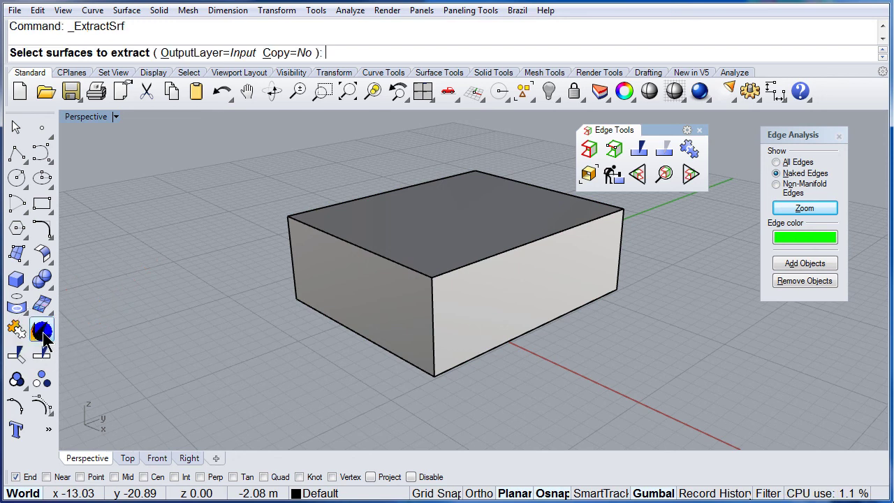
left_click(518, 287)
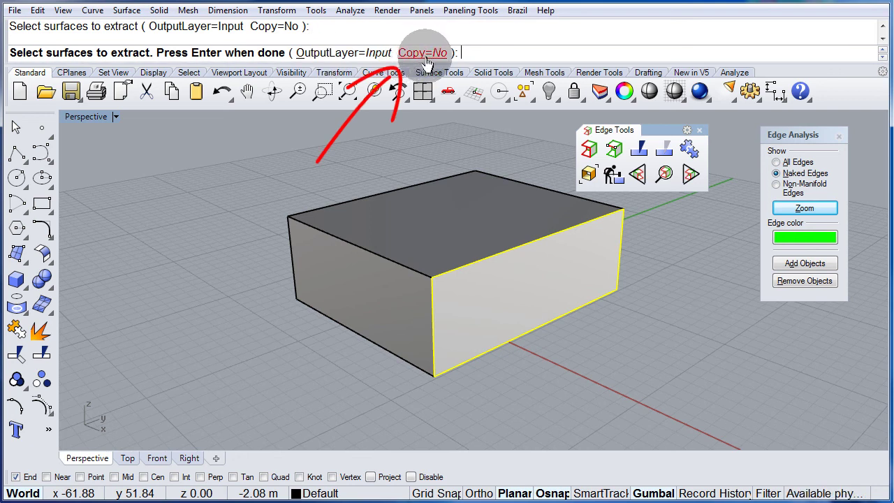
left_click(492, 250)
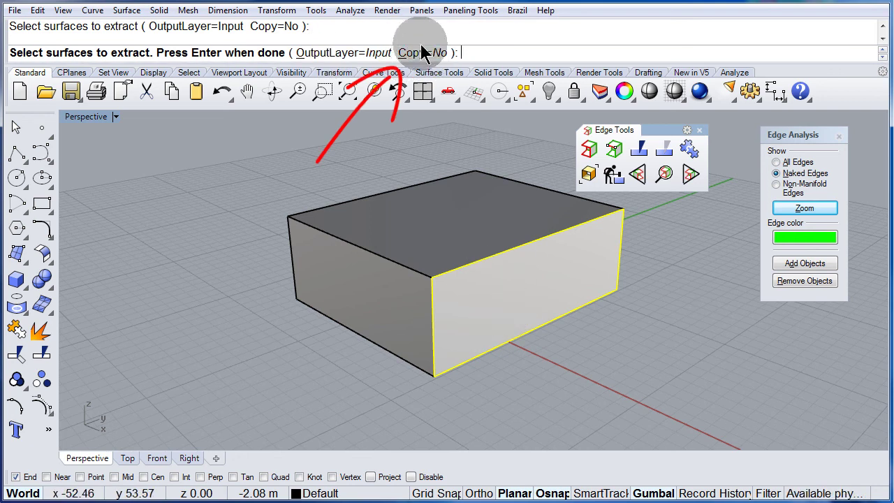
left_click(530, 305)
key("Return")
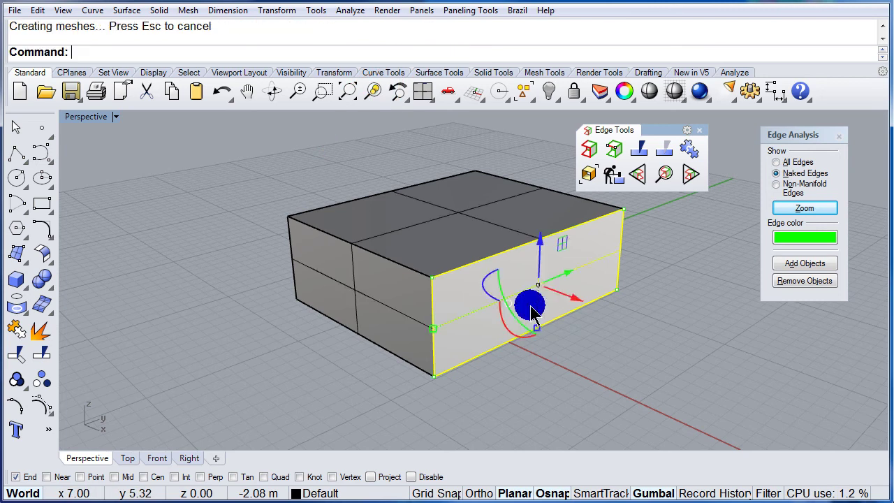
left_click(546, 387)
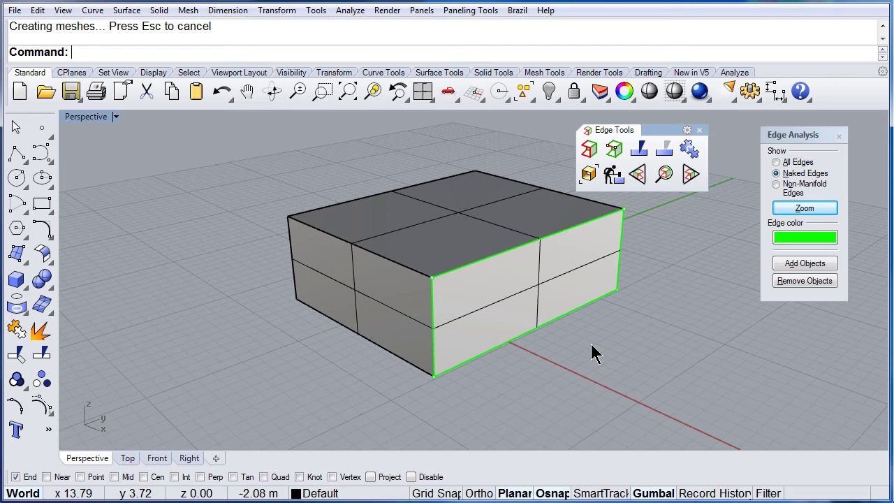
Step: Turn on the control points of the extracted long front surface
right_click_drag(591, 346, 570, 356)
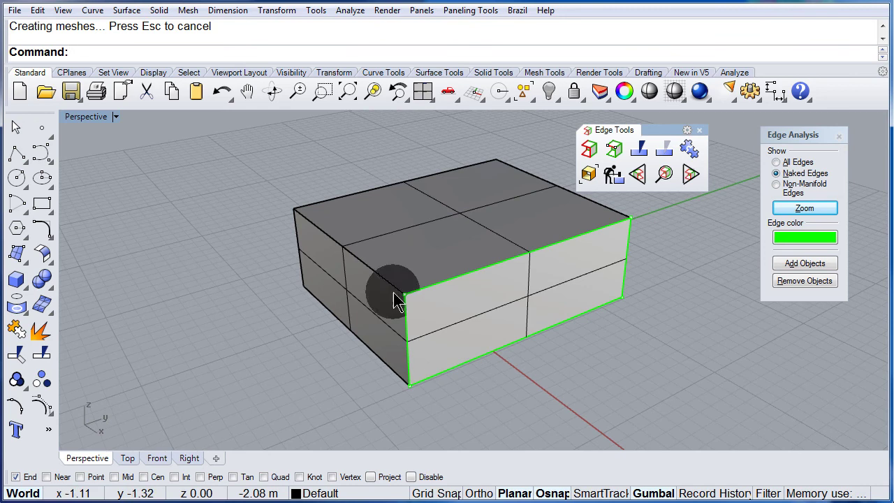
right_click_drag(499, 409, 596, 332)
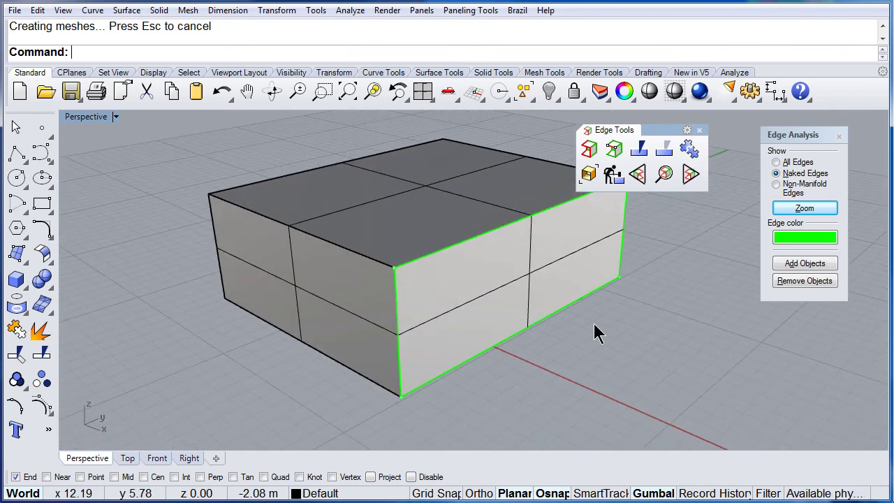
left_click(493, 297, "ctrl+shift")
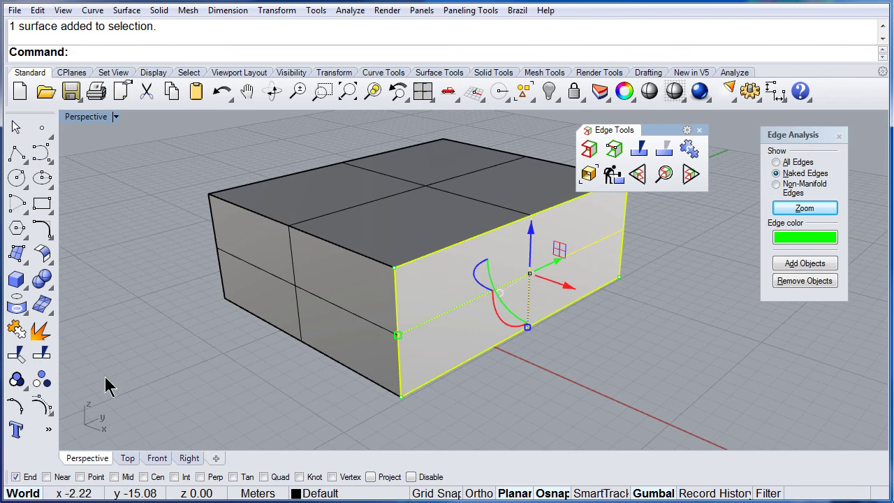
key("F10")
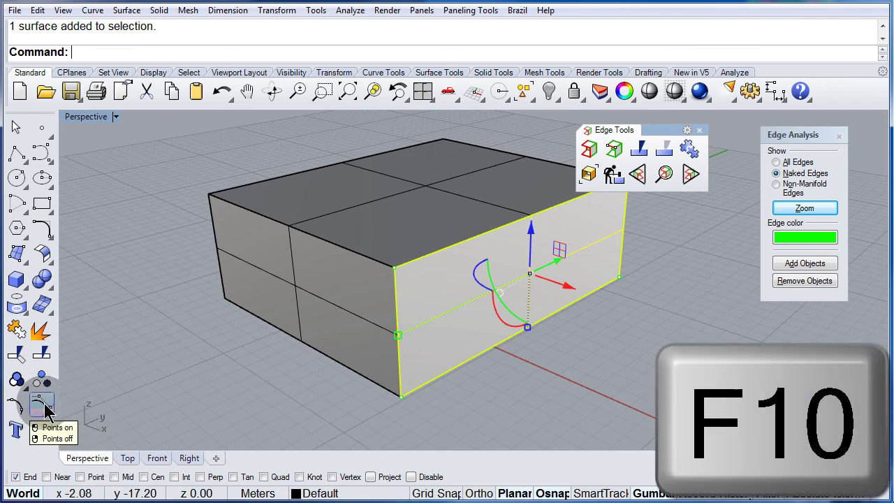
left_click(45, 413)
Step: Lower the surface point at the extracted surface's upper near corner by about 0.15 m
left_click(389, 257)
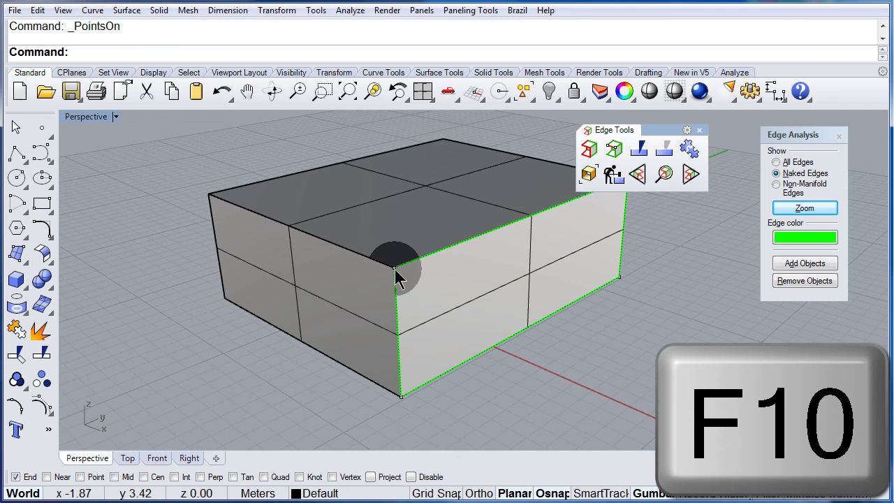
left_click(396, 276)
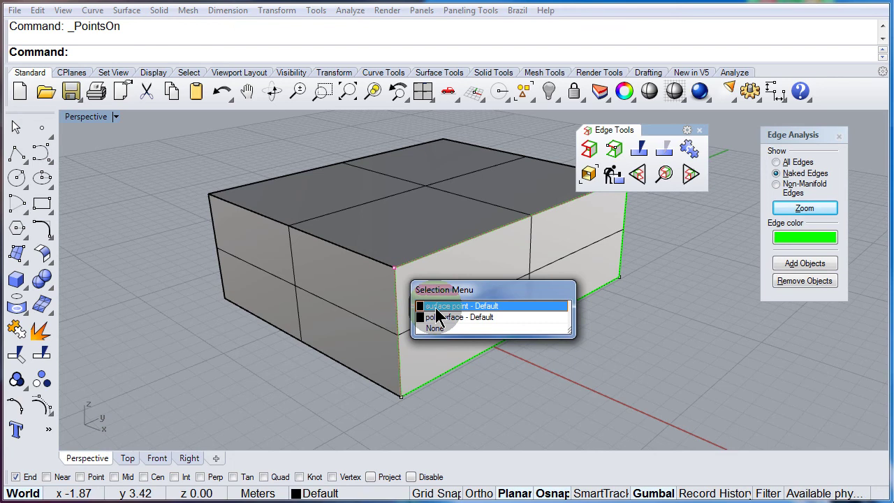
left_click(427, 306)
right_click_drag(424, 301, 394, 259)
scroll(402, 255, "up", 3)
scroll(415, 294, "down", 5)
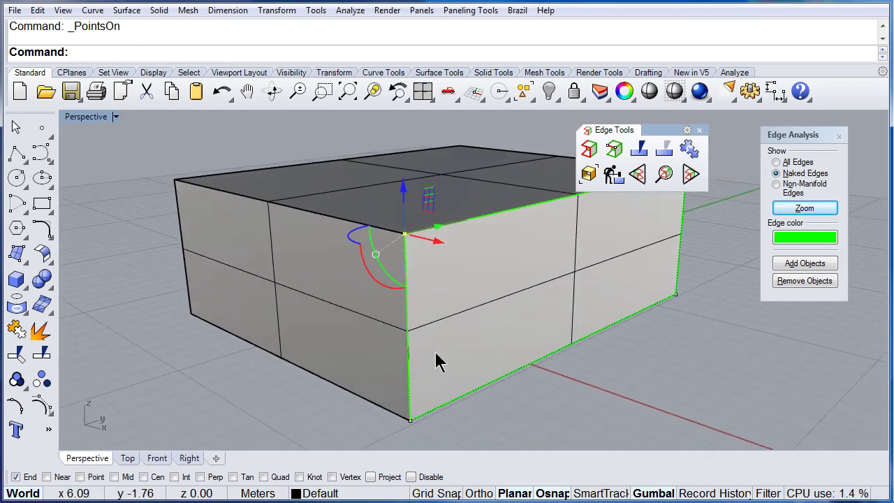
left_click(404, 187)
left_click_drag(404, 187, 459, 235)
left_click(581, 416)
Step: Join the edited front surface with the rest of the box
scroll(424, 212, "up", 3)
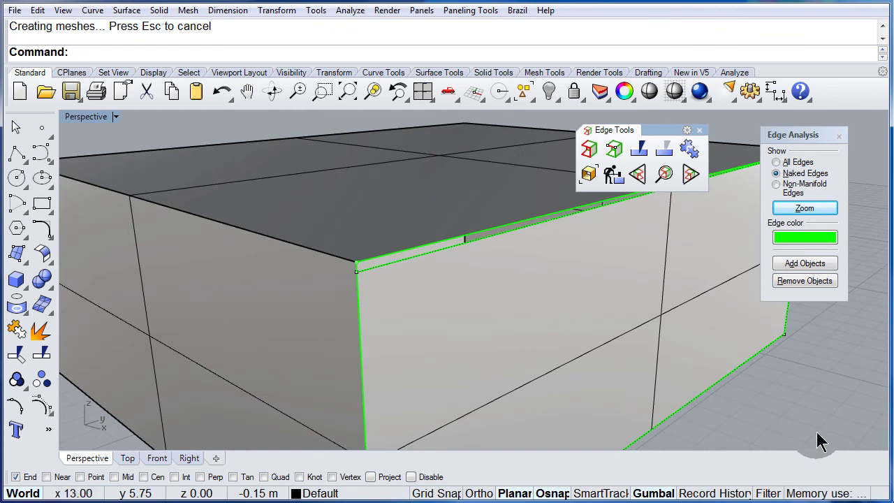
right_click_drag(525, 324, 411, 276)
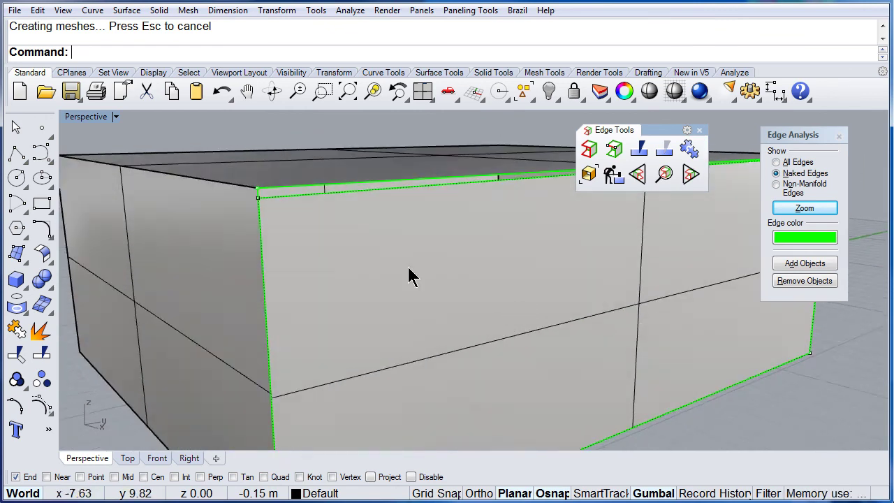
scroll(364, 265, "down", 5)
right_click_drag(650, 274, 439, 265)
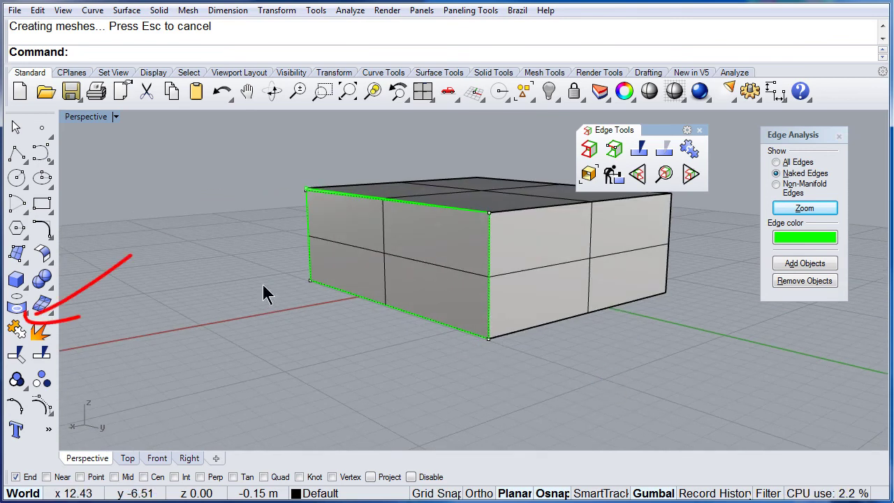
left_click(18, 333)
left_click(437, 271)
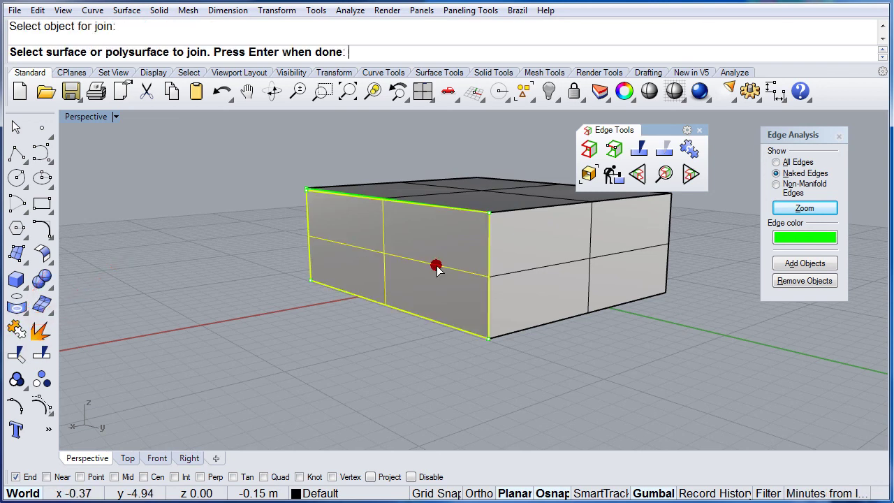
left_click(520, 270)
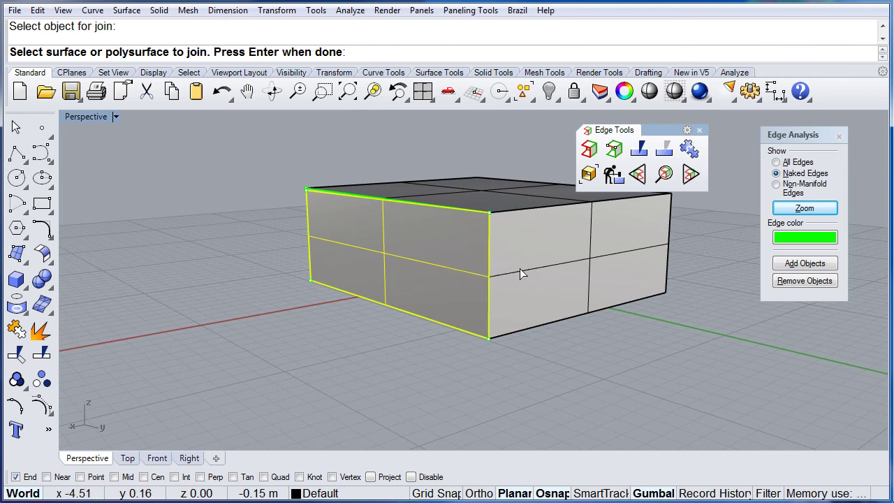
right_click(572, 362)
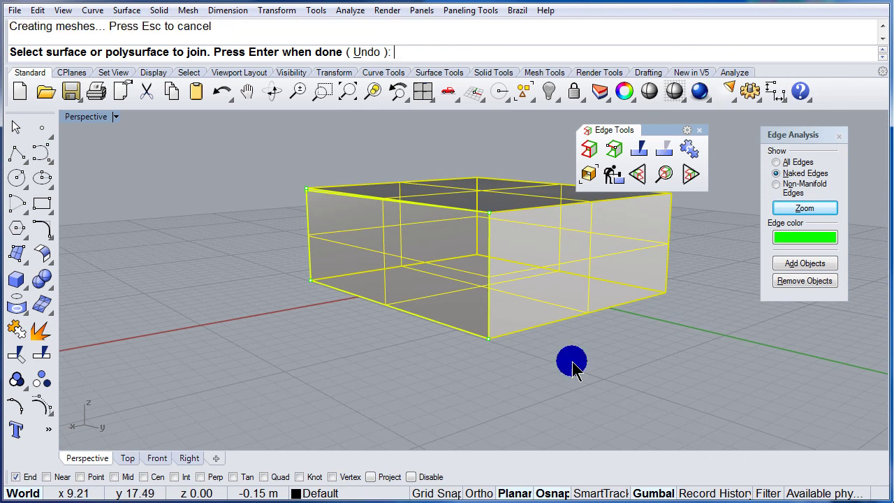
Step: Examine the highlighted naked edges along the upper edge of the joined box's long front surface
right_click_drag(283, 309, 530, 335)
scroll(340, 285, "up", 5)
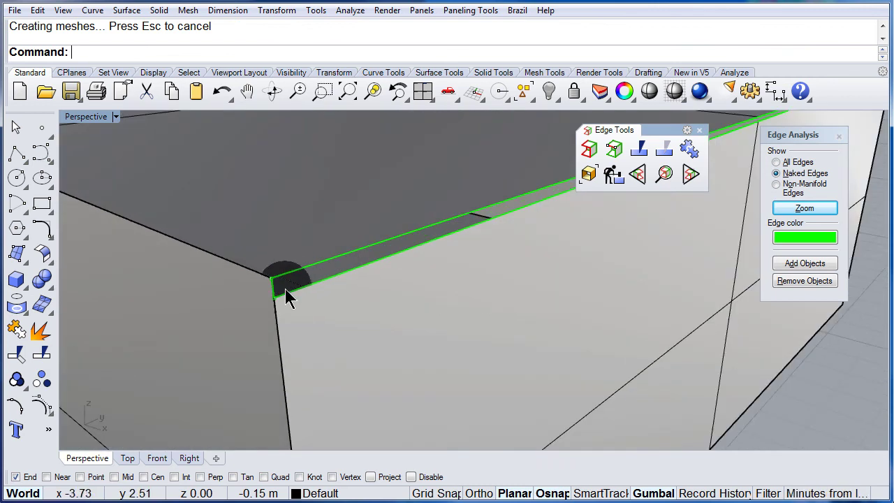
scroll(405, 276, "down", 2)
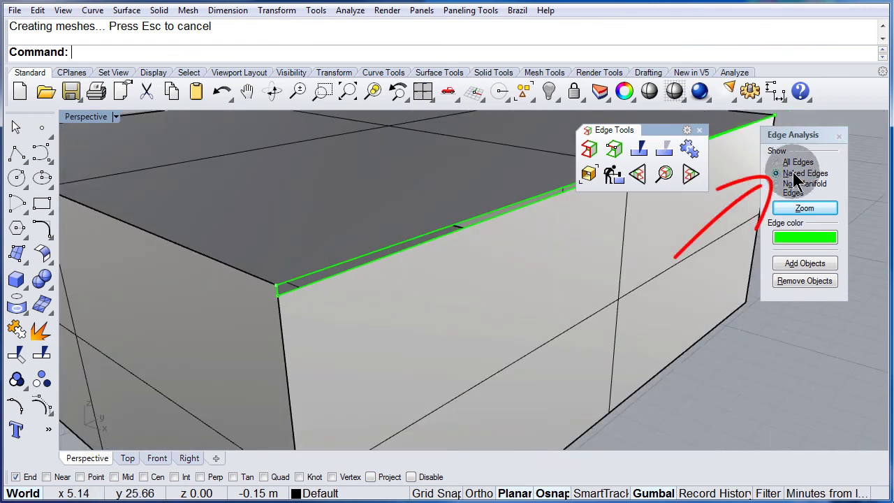
scroll(333, 286, "down", 5)
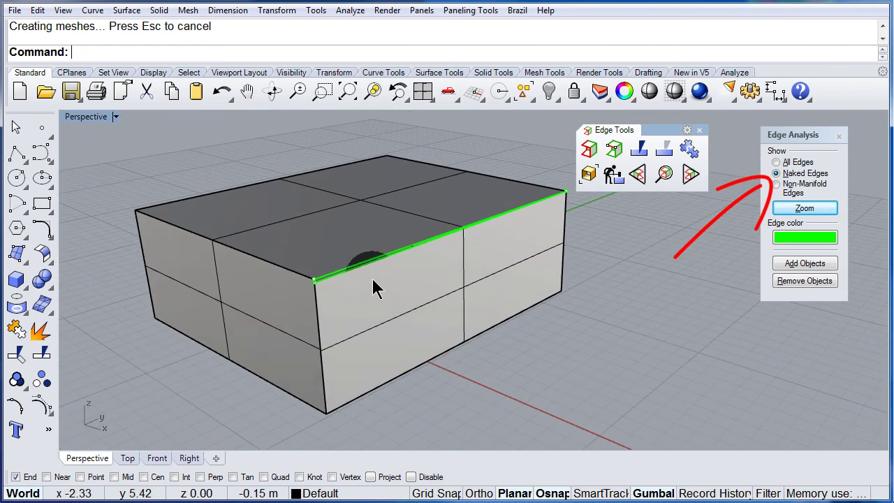
scroll(405, 307, "down", 2)
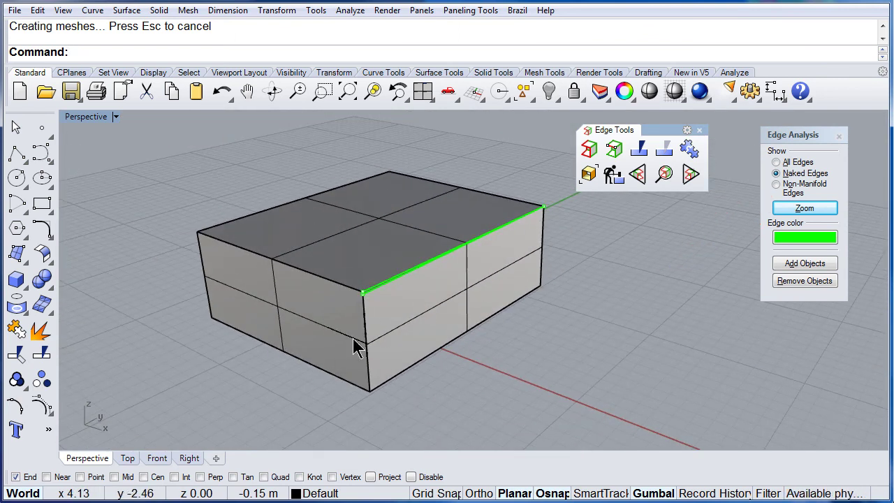
scroll(315, 342, "up", 2)
right_click_drag(395, 320, 391, 301)
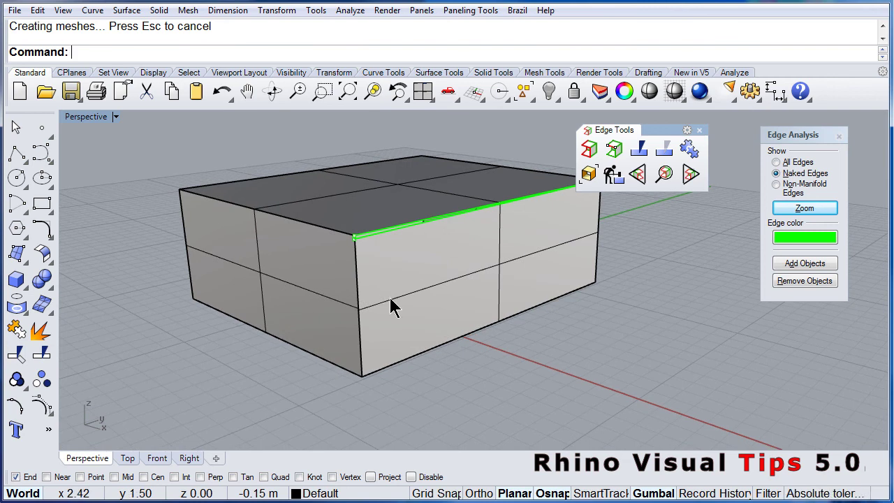
right_click(390, 296)
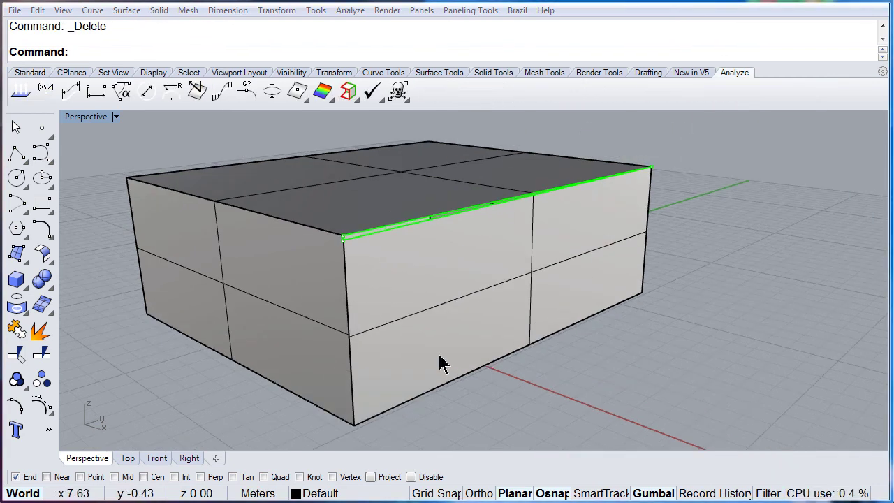
right_click(463, 409)
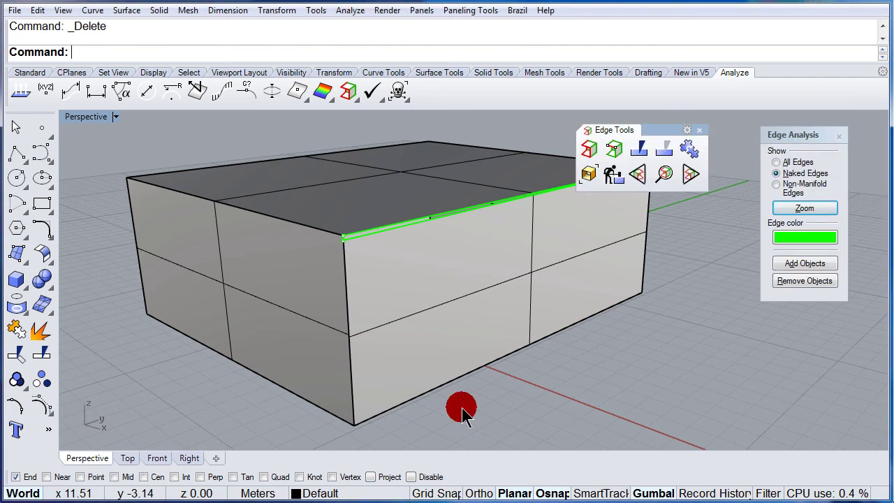
Step: Create a small solid box on the ground plane in front of the large box's long side
left_click(17, 280)
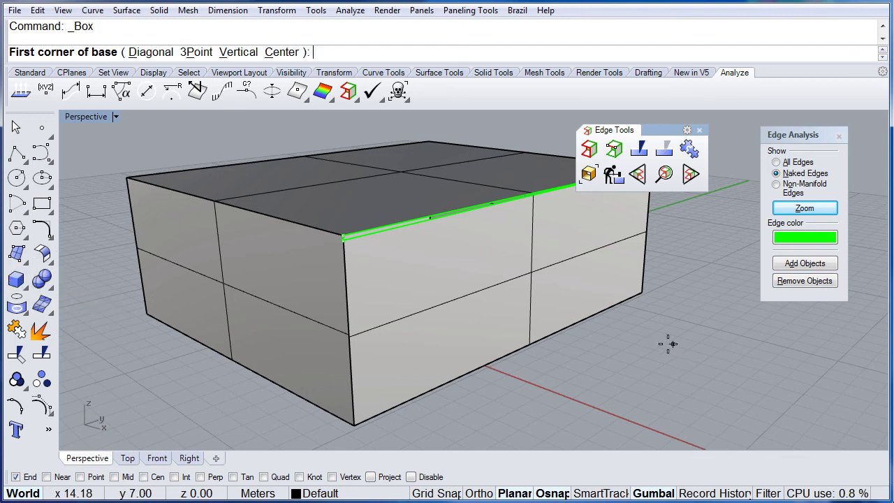
left_click(639, 344)
left_click(664, 422)
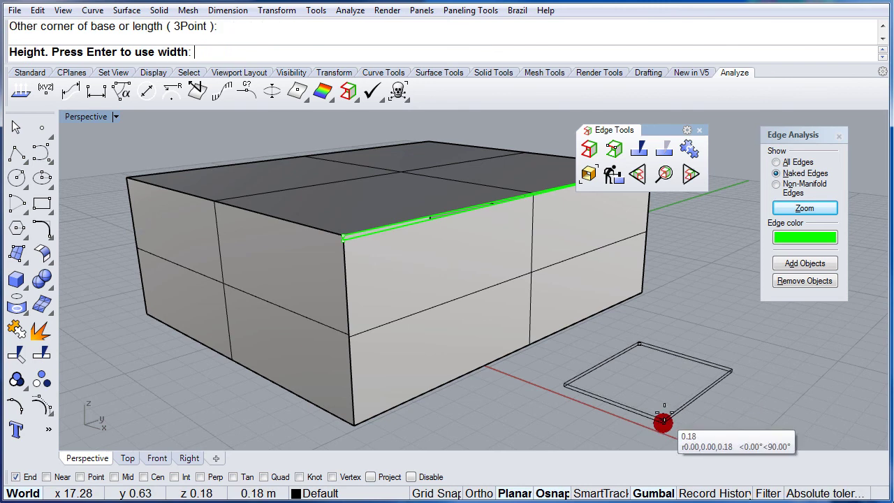
left_click(666, 365)
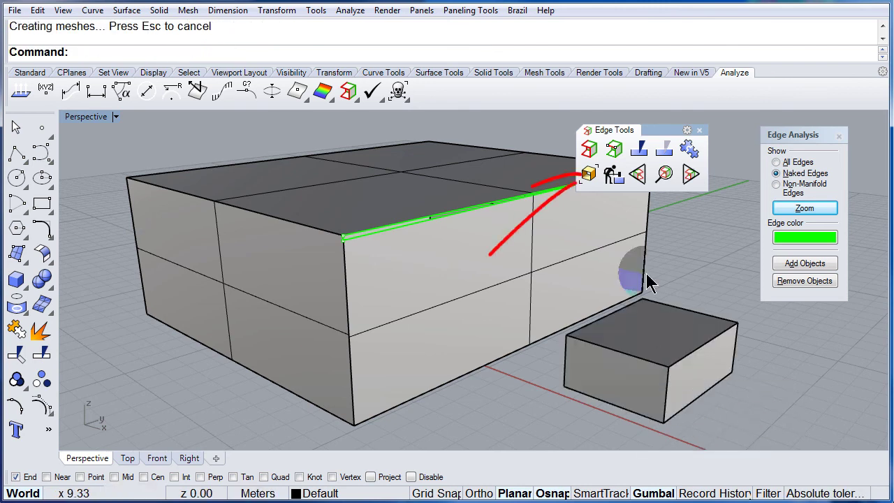
Step: Select all open polysurfaces in the scene and clear the selection
left_click(591, 176)
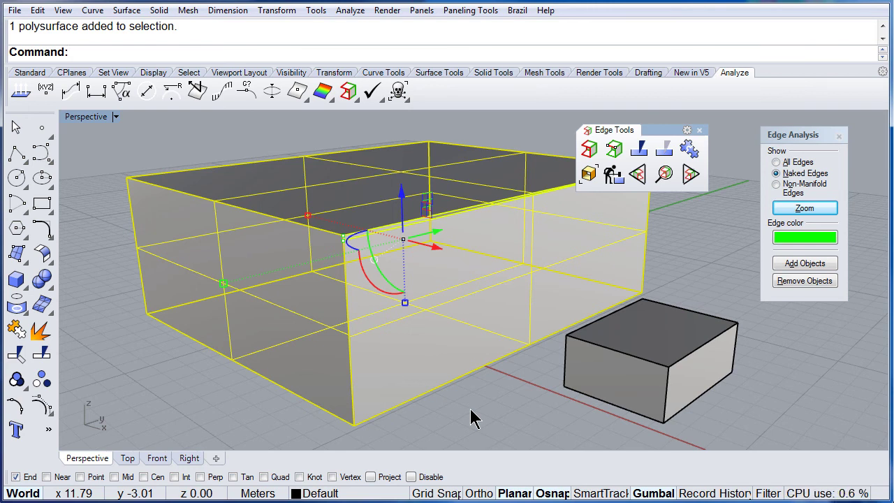
left_click(471, 416)
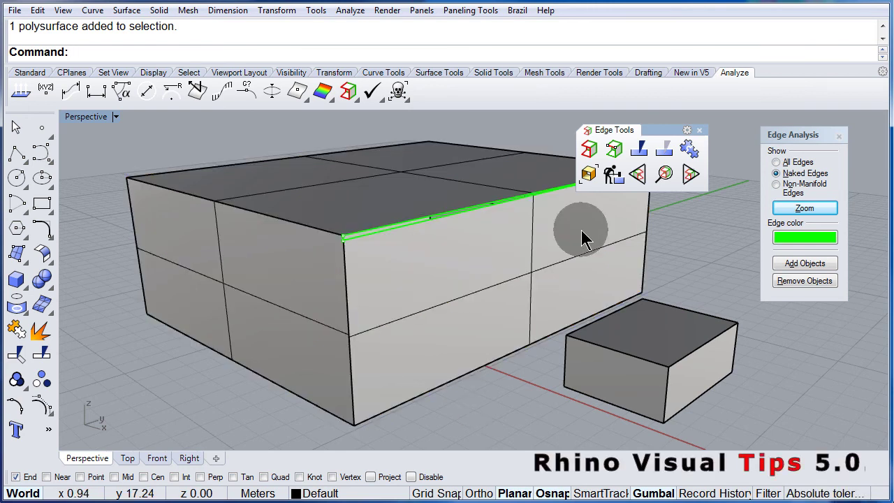